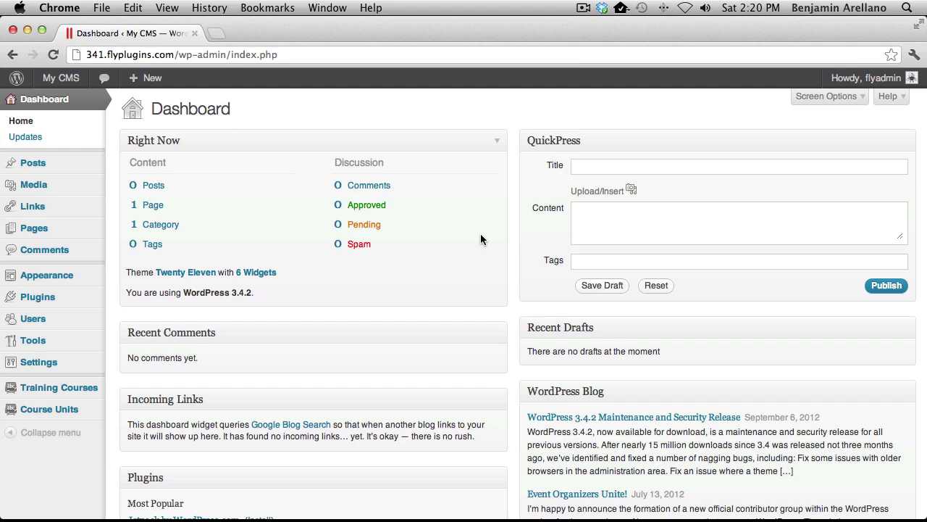
Bring up the Training Courses flyout submenu in the Dashboard's admin sidebar.
mouse_move(80, 392)
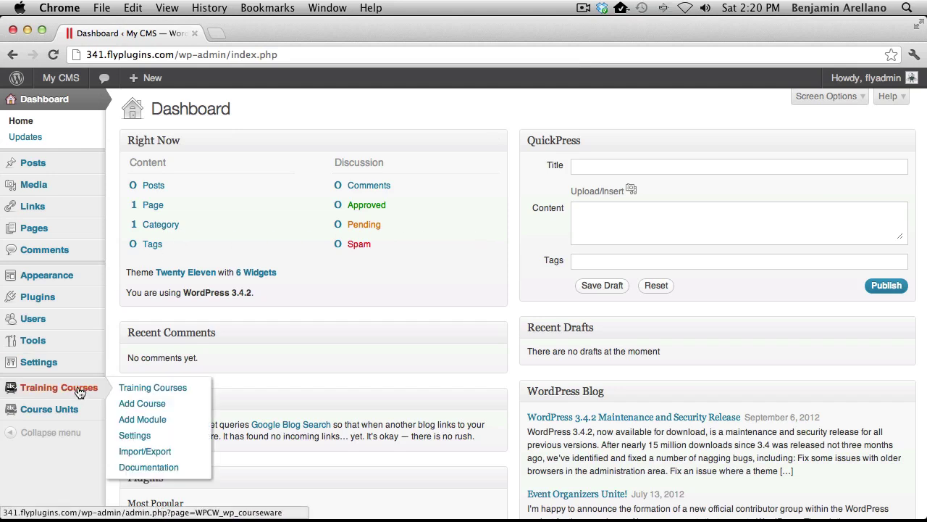
Add a course titled 'Dog Training 101' described as 'How to train your dog in 4 simple lessons'.
click(144, 408)
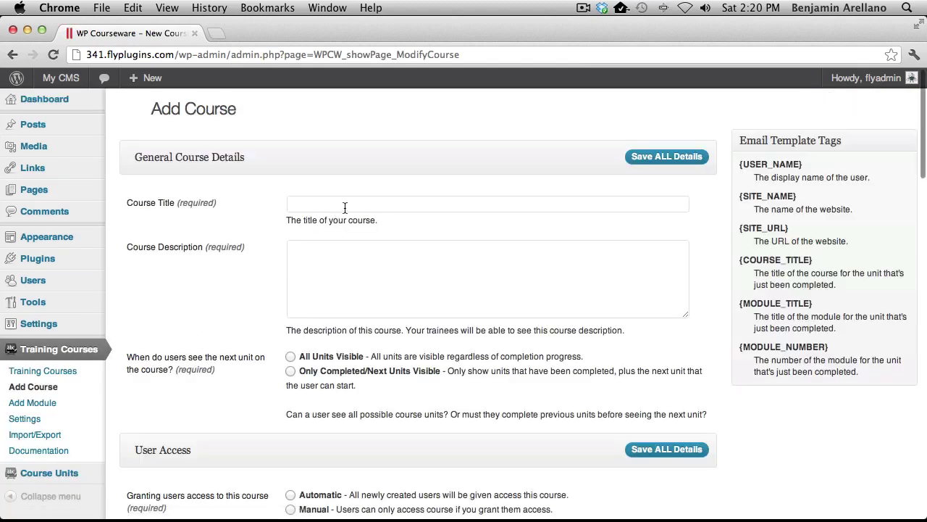
click(347, 206)
text(Dog Training 101)
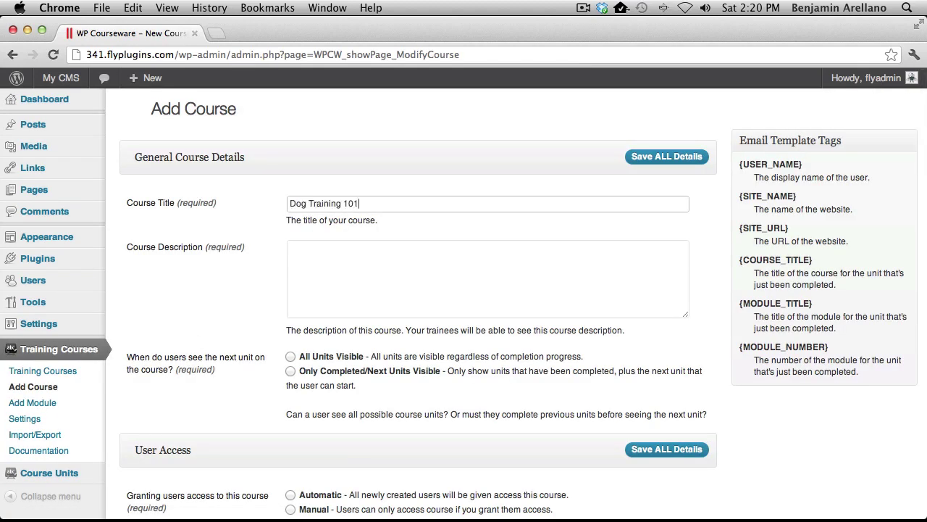
key(Tab)
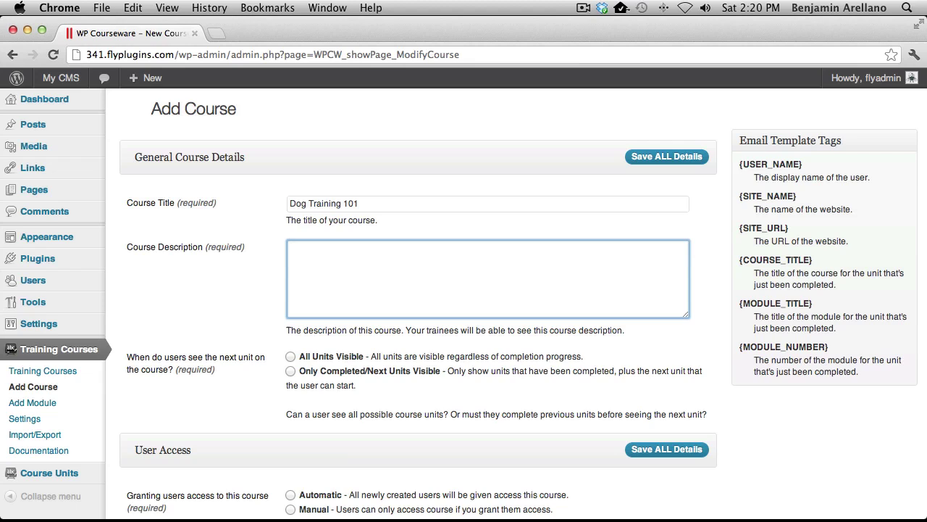
text(How to train your dog in 4 simple lessons)
scroll(325, 290, down, 3)
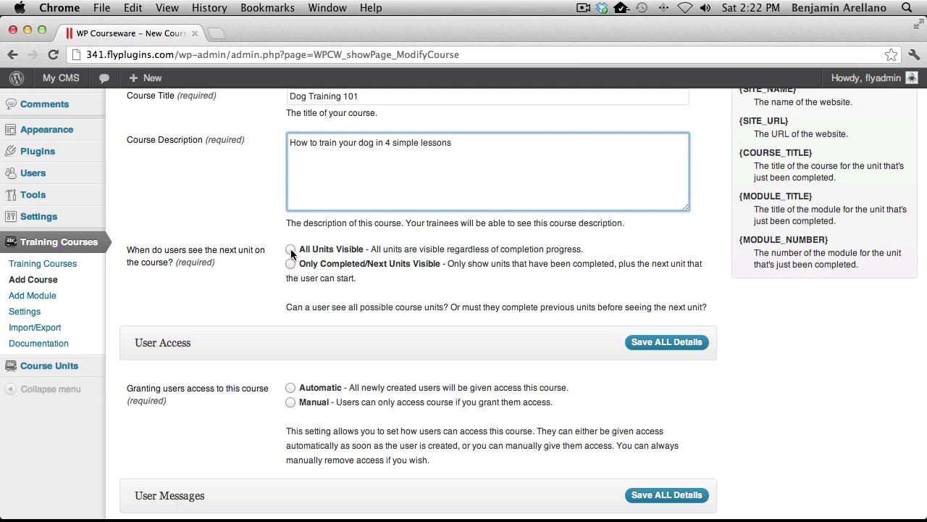
Set unit visibility to All Units Visible and User Access to Automatic.
click(290, 248)
scroll(289, 299, down, 4)
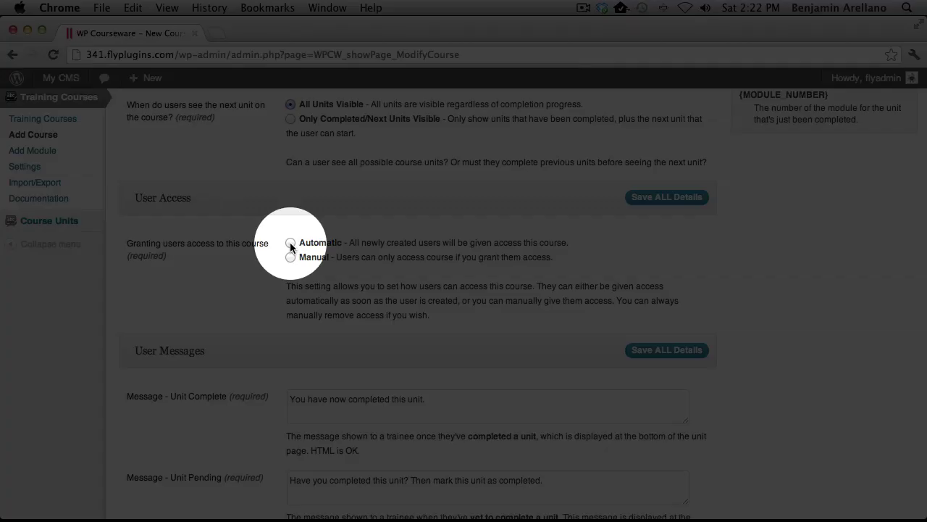
click(290, 243)
scroll(282, 284, down, 5)
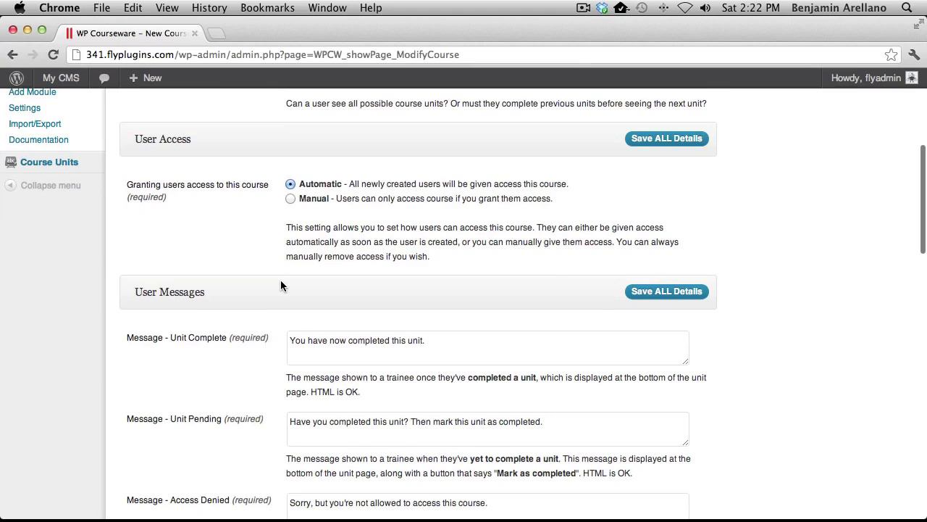
scroll(281, 284, down, 2)
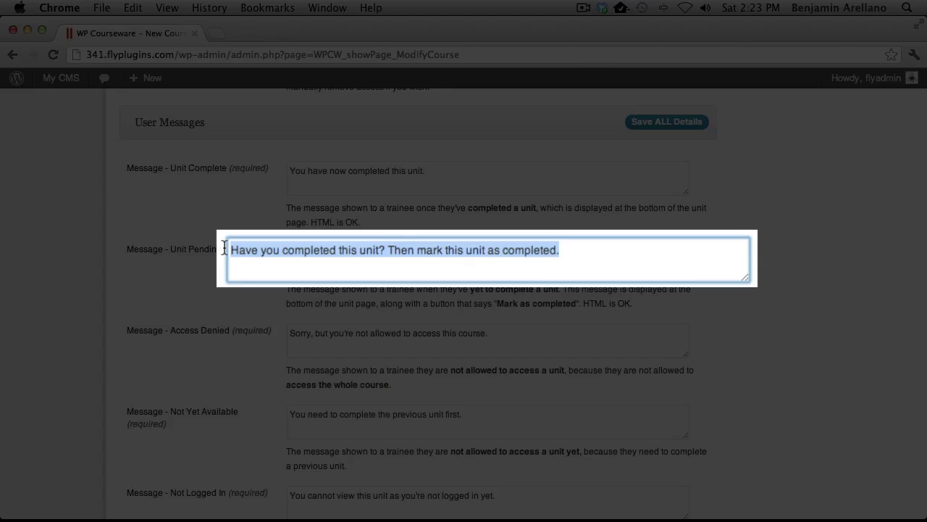
scroll(544, 289, down, 3)
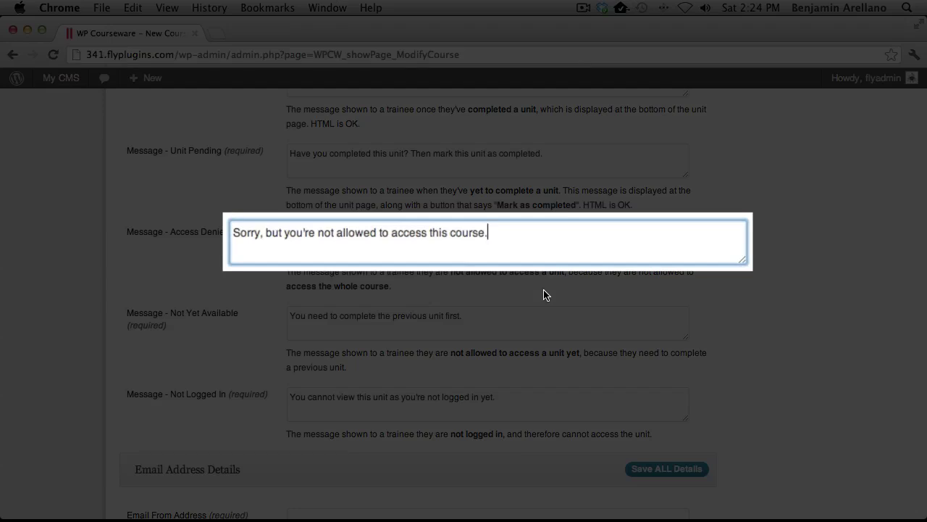
scroll(495, 323, down, 1)
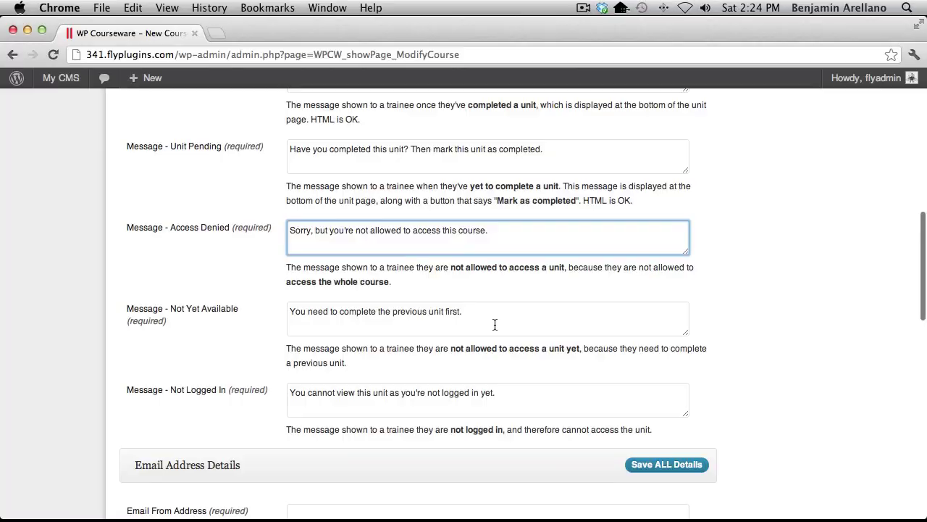
click(495, 323)
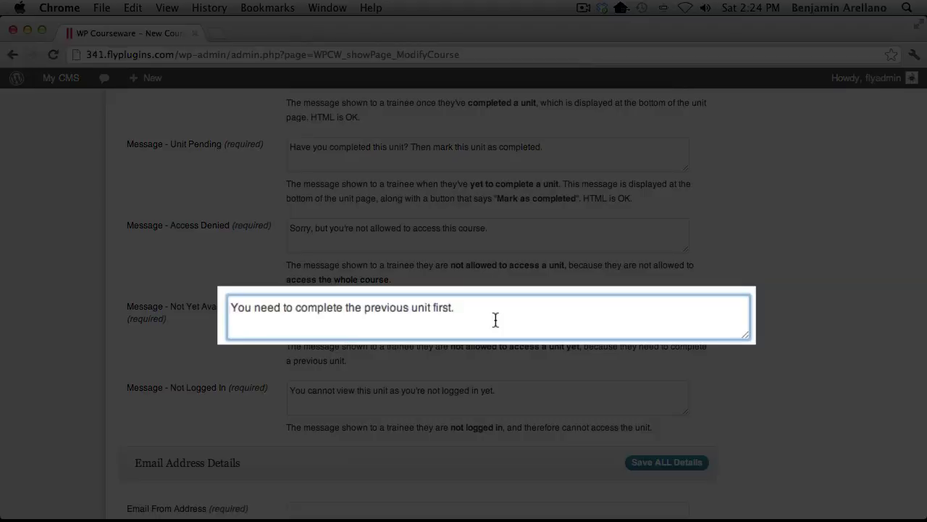
scroll(494, 319, down, 1)
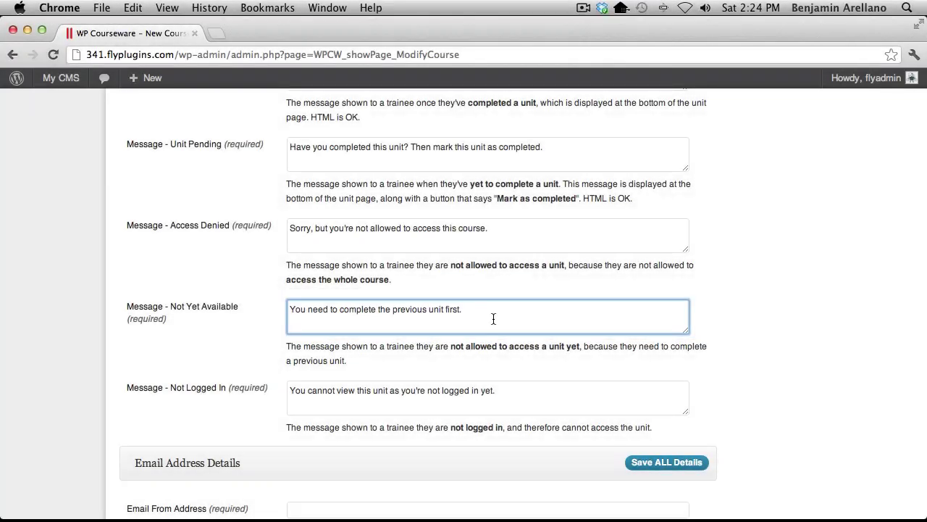
scroll(493, 319, down, 3)
click(514, 303)
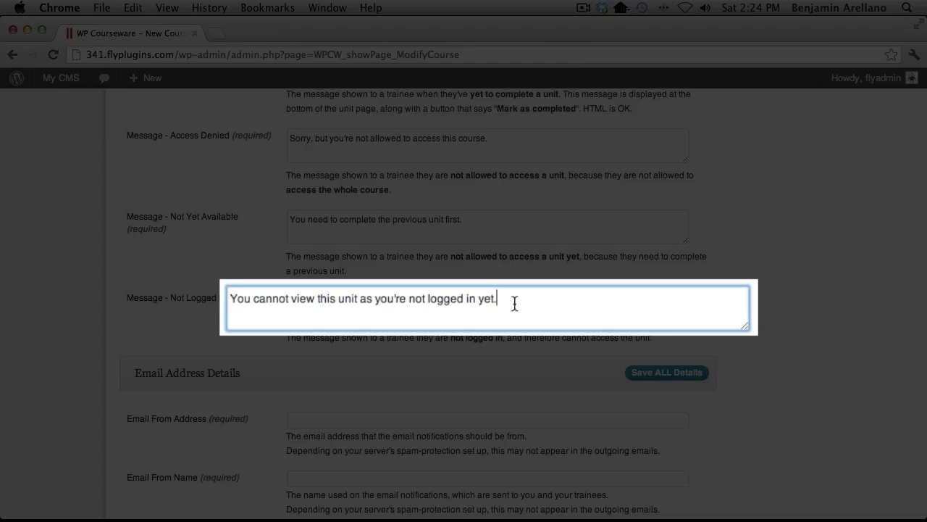
scroll(505, 361, down, 5)
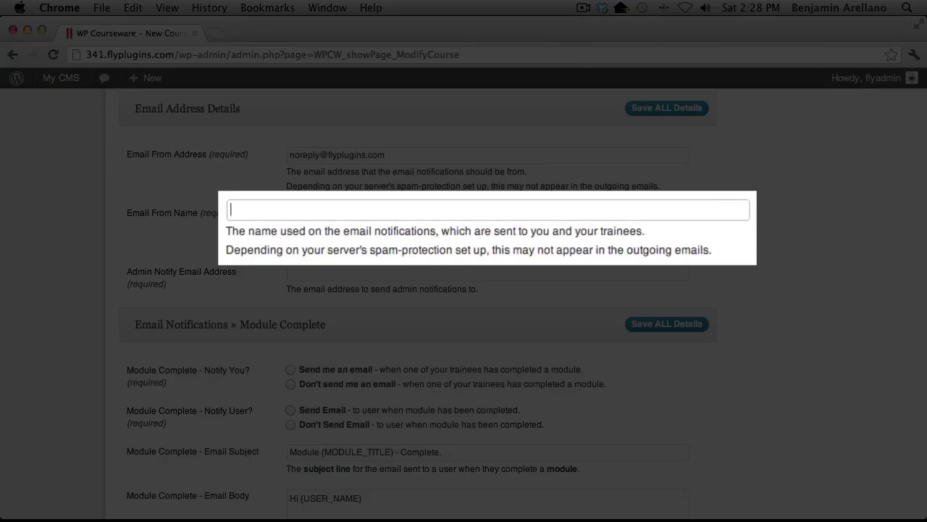
Enter the sender's name as the Email From Name, moving on to the admin notification address.
text(Ben)
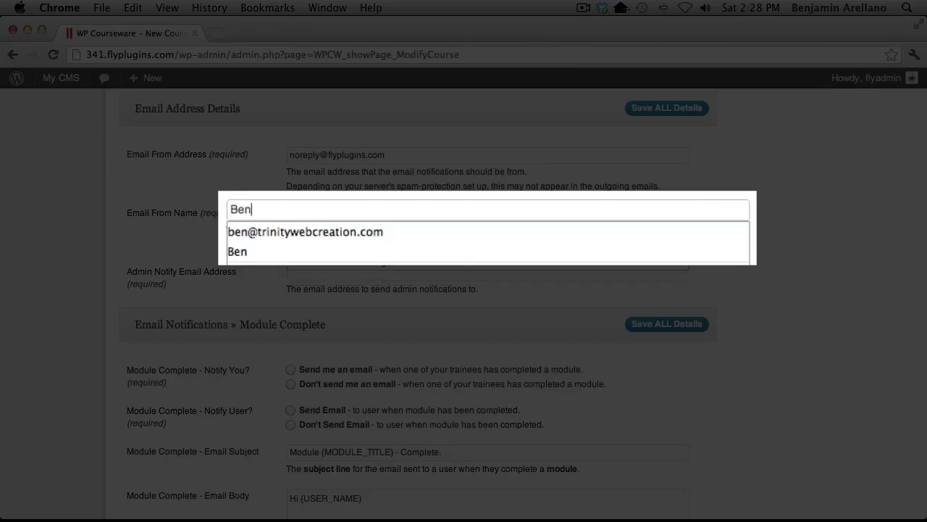
key(Tab)
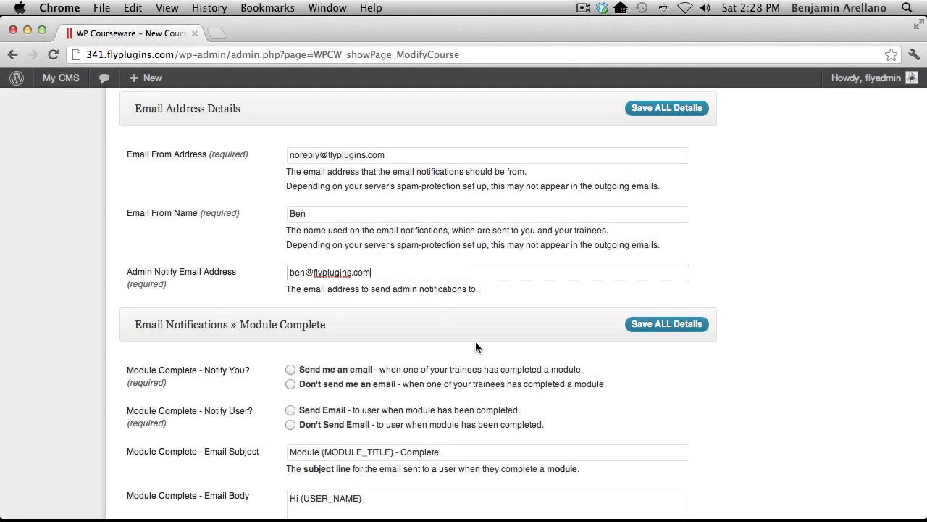
Turn on Module Complete emails to both admin and trainee, keeping the default subject and body.
scroll(475, 341, down, 3)
scroll(475, 341, down, 3)
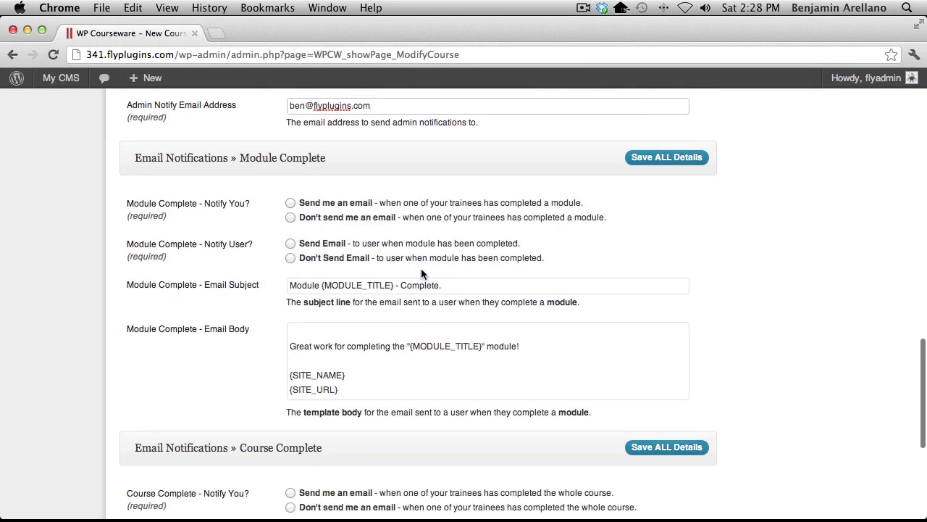
scroll(235, 234, down, 1)
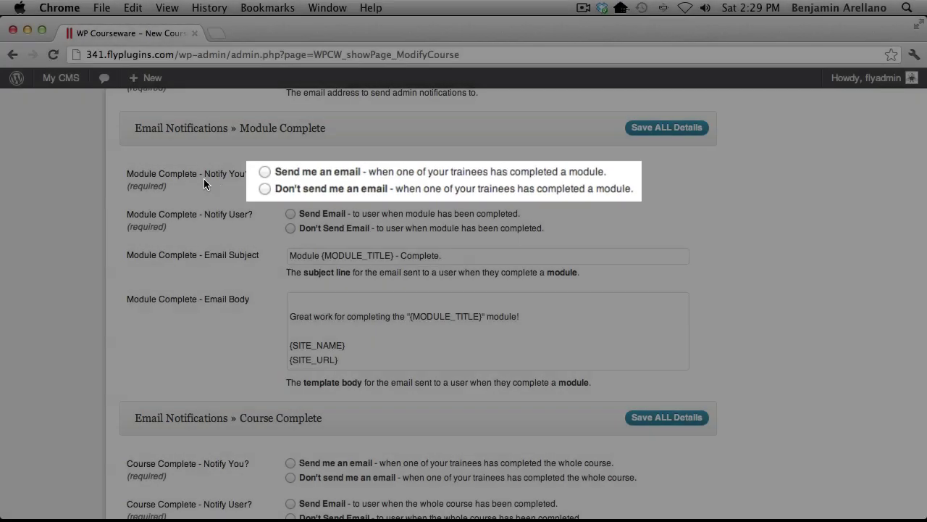
click(291, 173)
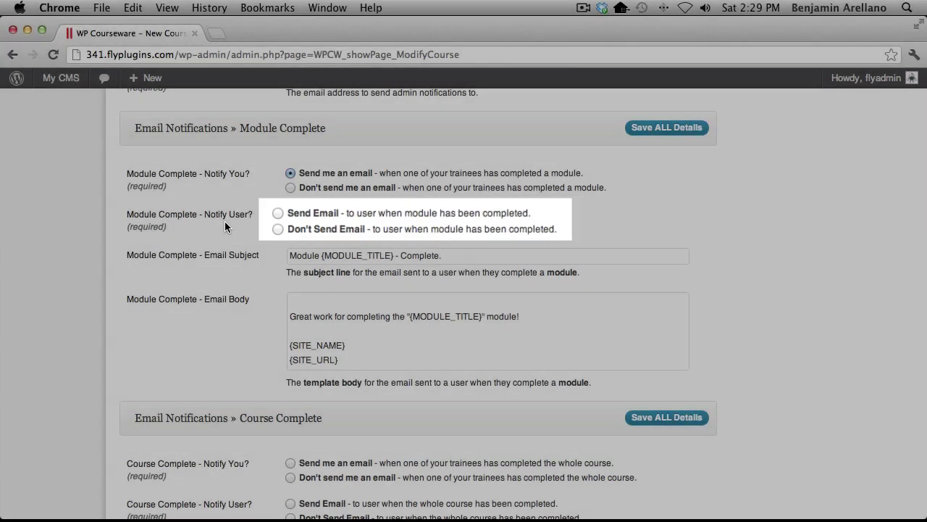
click(291, 210)
scroll(267, 182, down, 2)
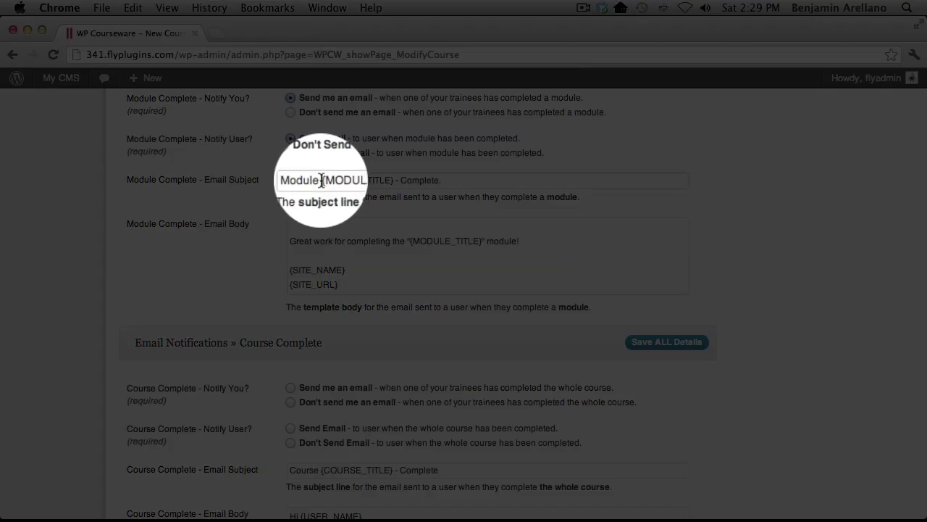
drag(321, 180, 394, 181)
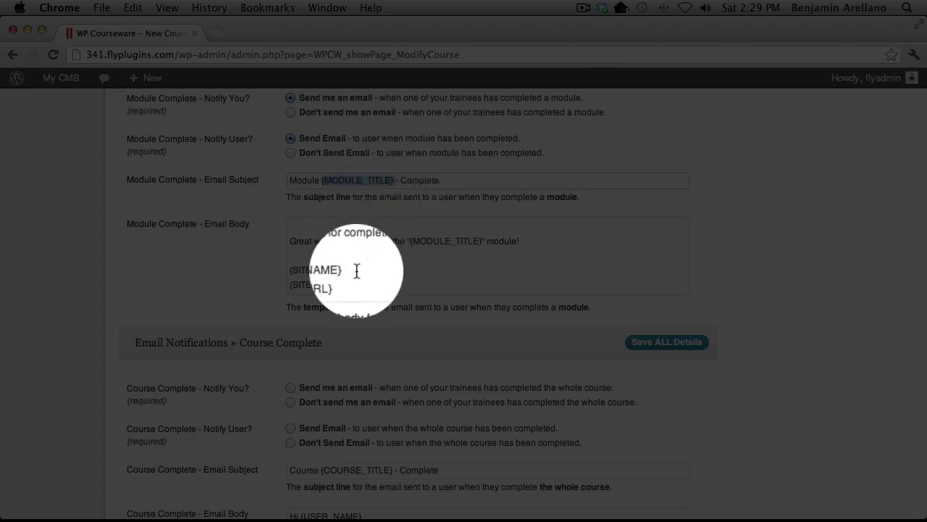
drag(357, 271, 249, 278)
click(249, 273)
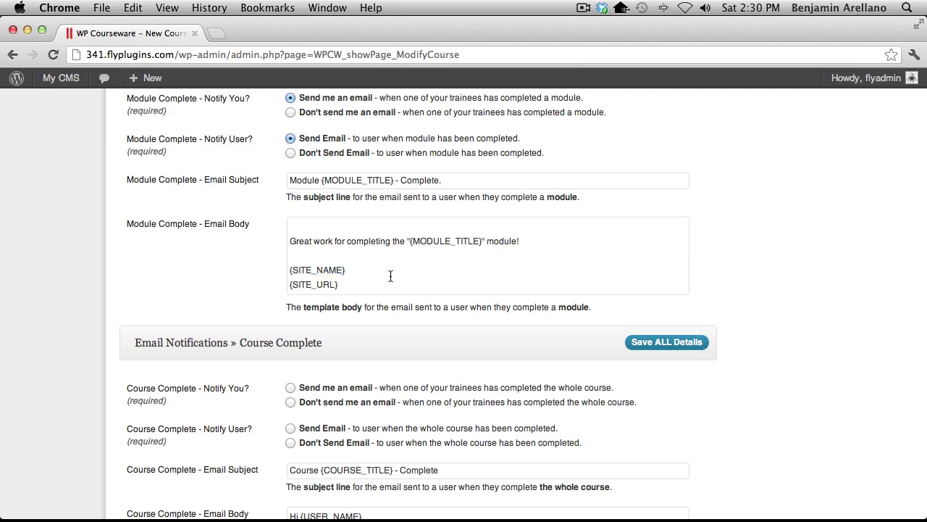
Turn on Course Complete emails to admin and trainee with default templates, then Save ALL Details.
scroll(759, 292, up, 3)
scroll(758, 293, up, 15)
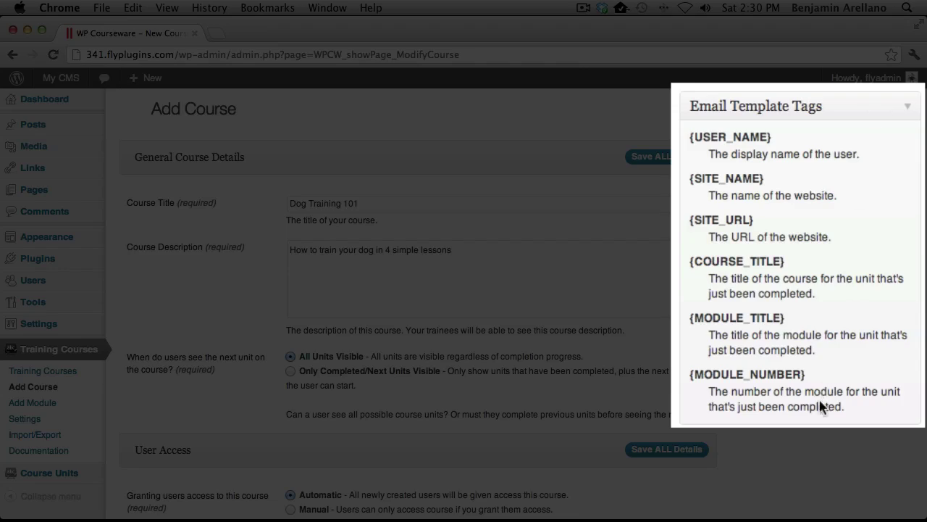
scroll(818, 433, down, 15)
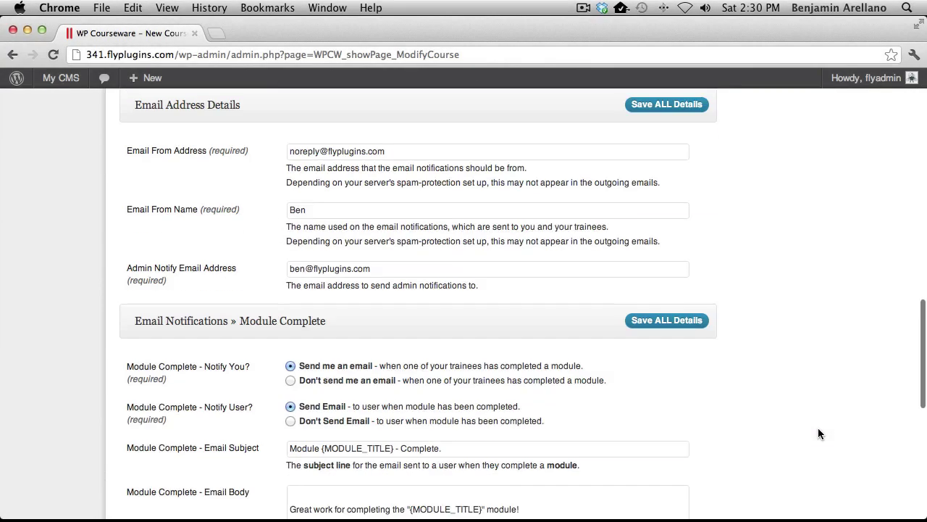
scroll(572, 313, up, 3)
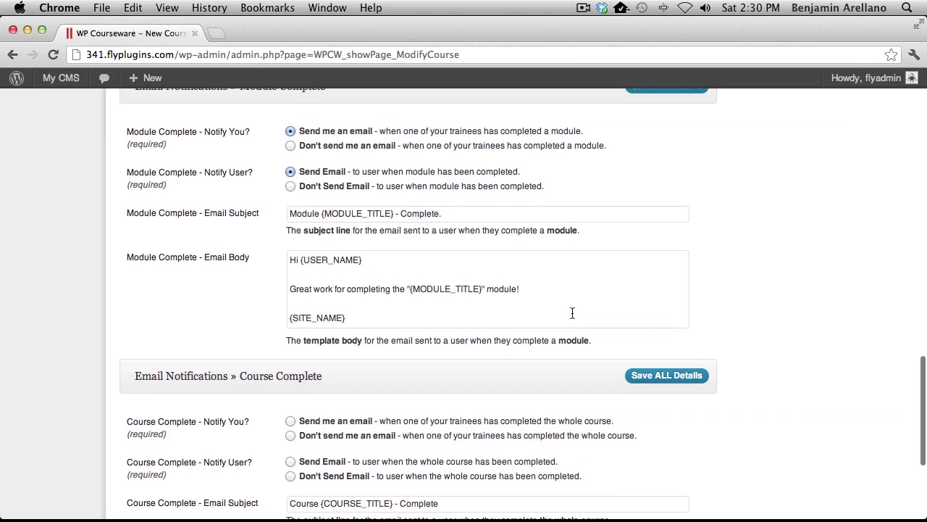
scroll(221, 319, down, 4)
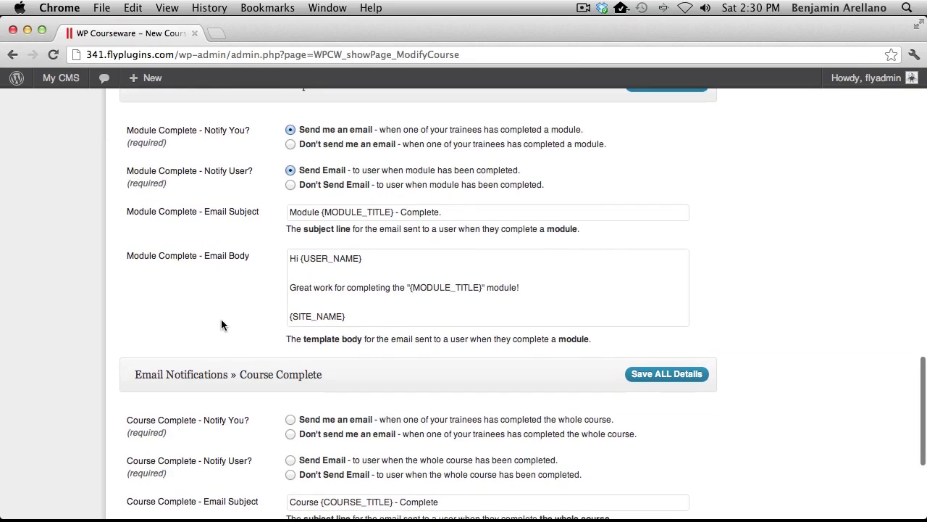
scroll(221, 324, down, 5)
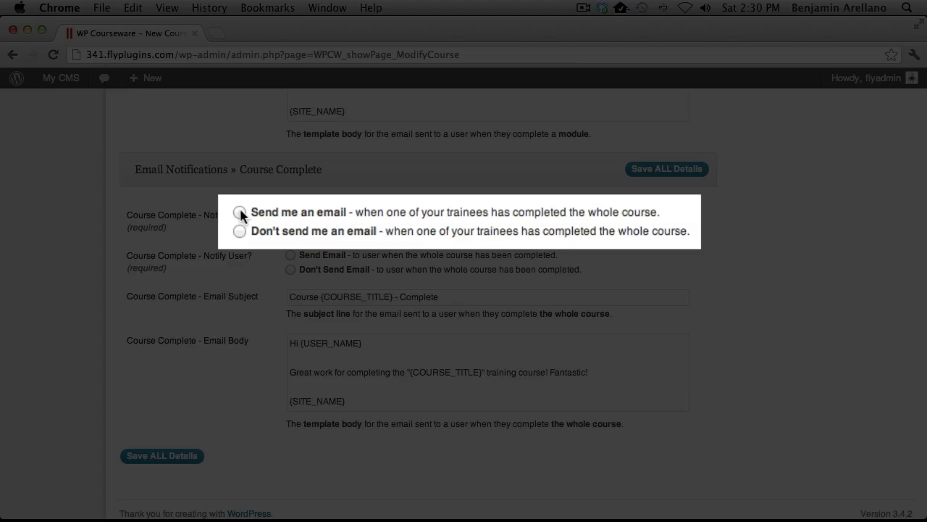
click(290, 214)
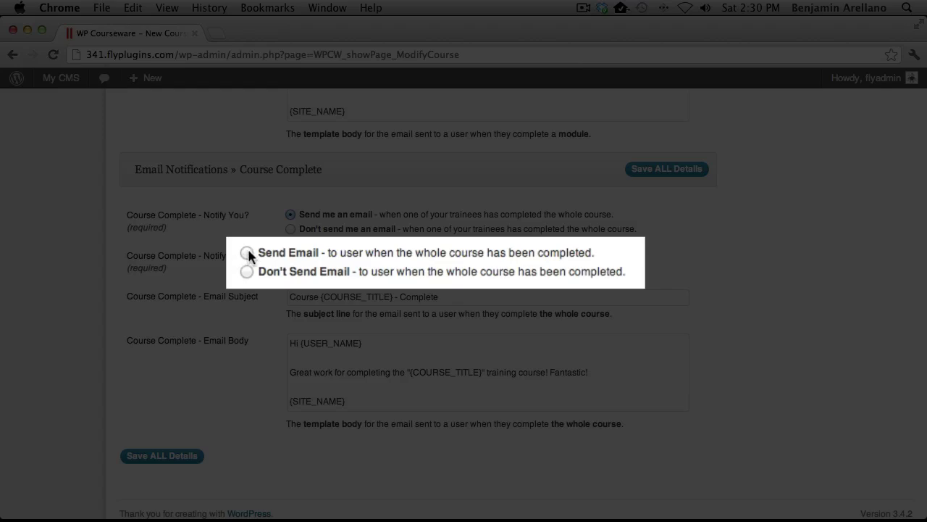
click(247, 253)
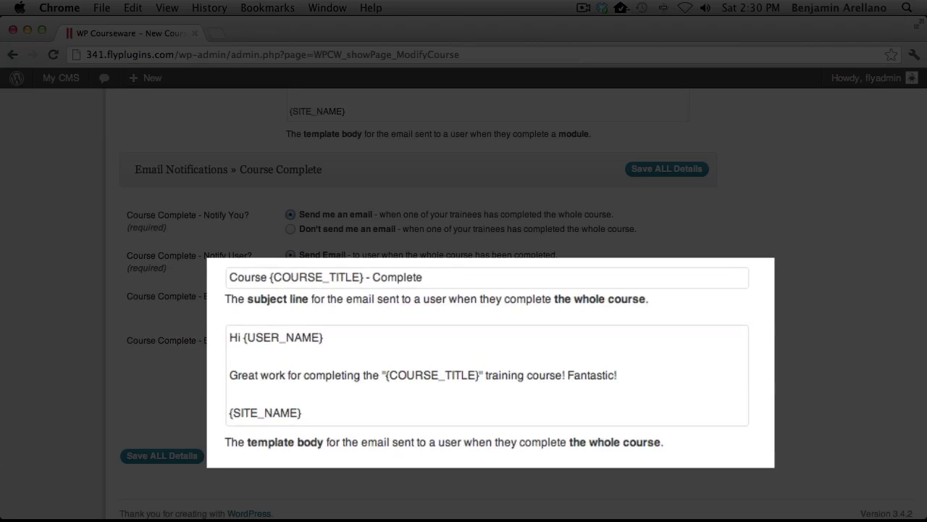
scroll(266, 261, down, 1)
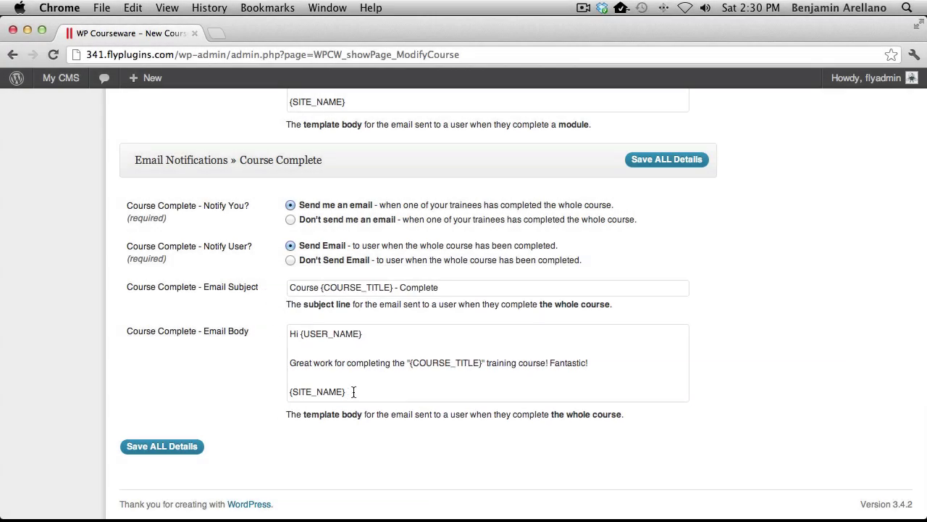
drag(353, 391, 282, 391)
click(156, 447)
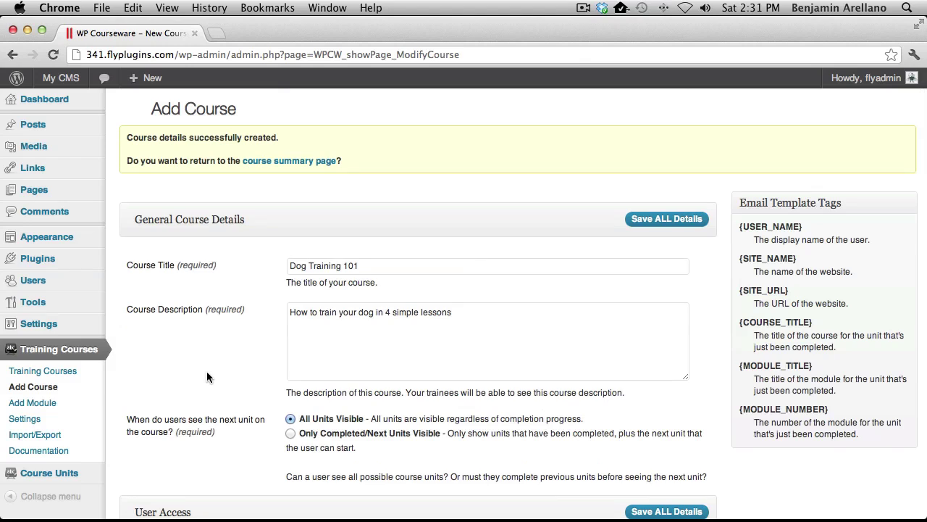
Follow the success notice's course summary link to the My Training Courses list showing Dog Training 101.
click(282, 161)
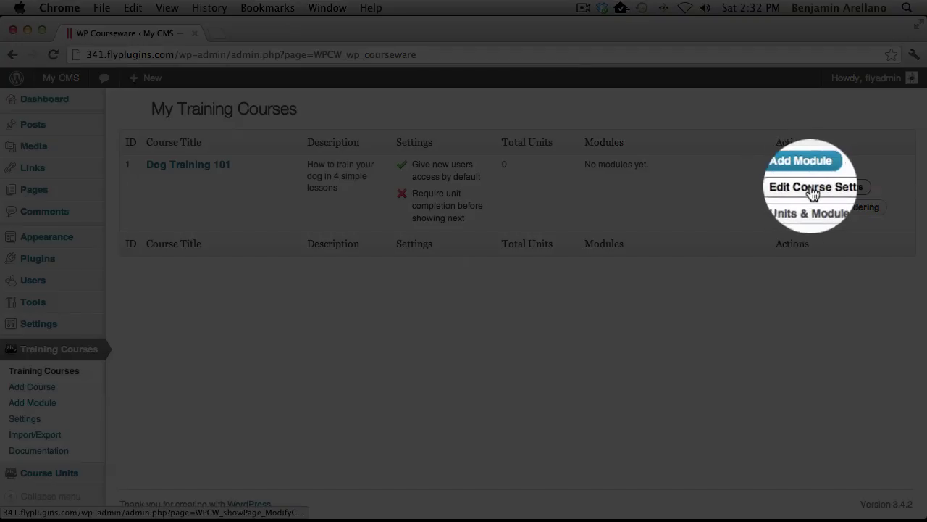
click(844, 187)
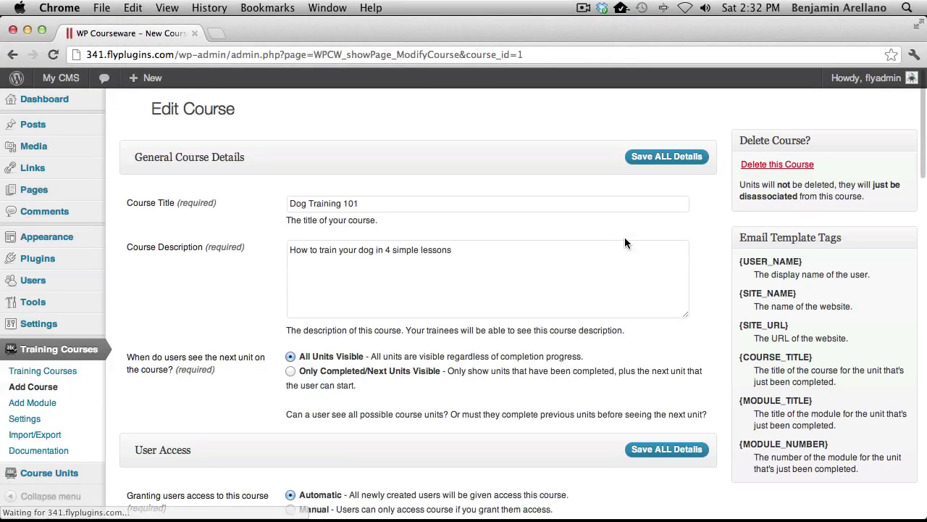
scroll(626, 250, down, 5)
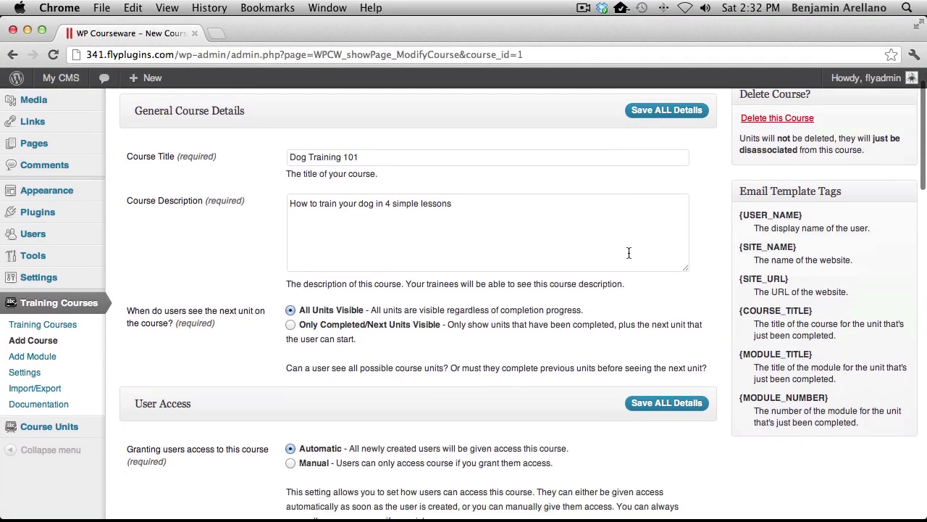
scroll(629, 259, down, 15)
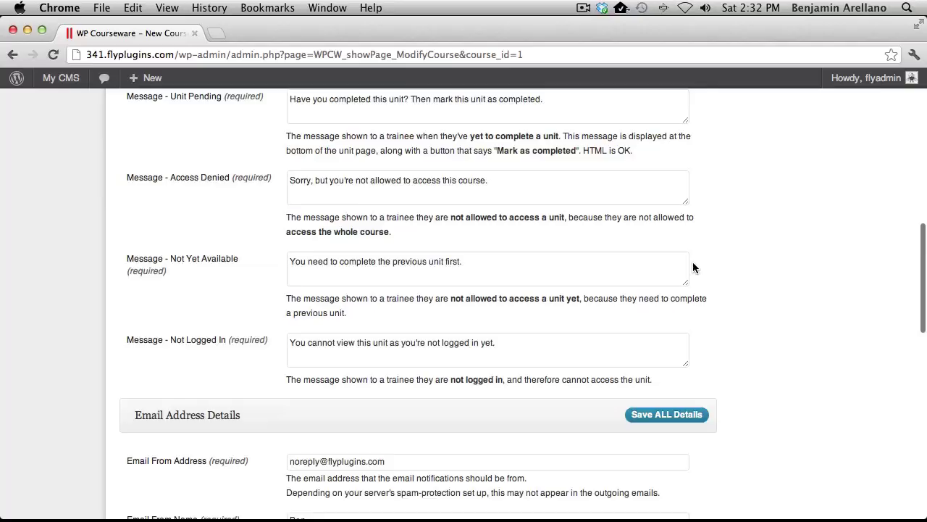
scroll(693, 263, down, 10)
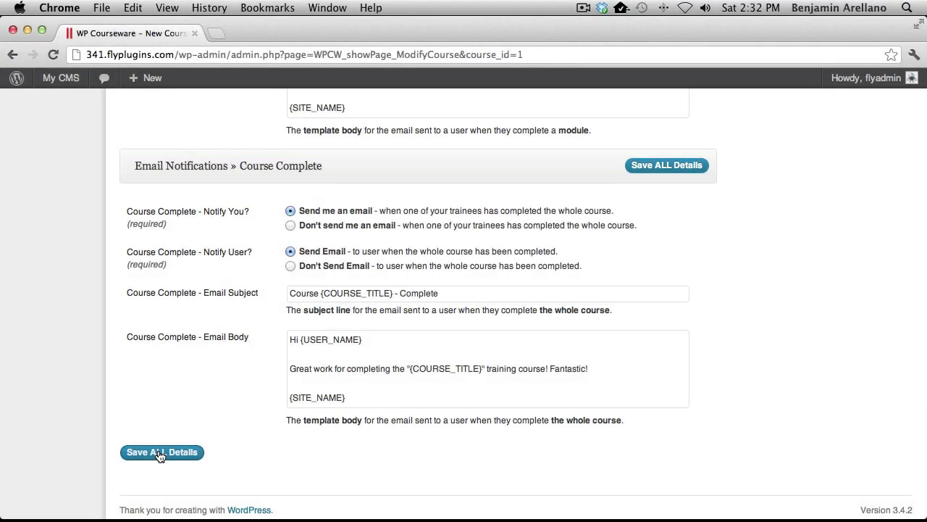
click(160, 452)
click(297, 161)
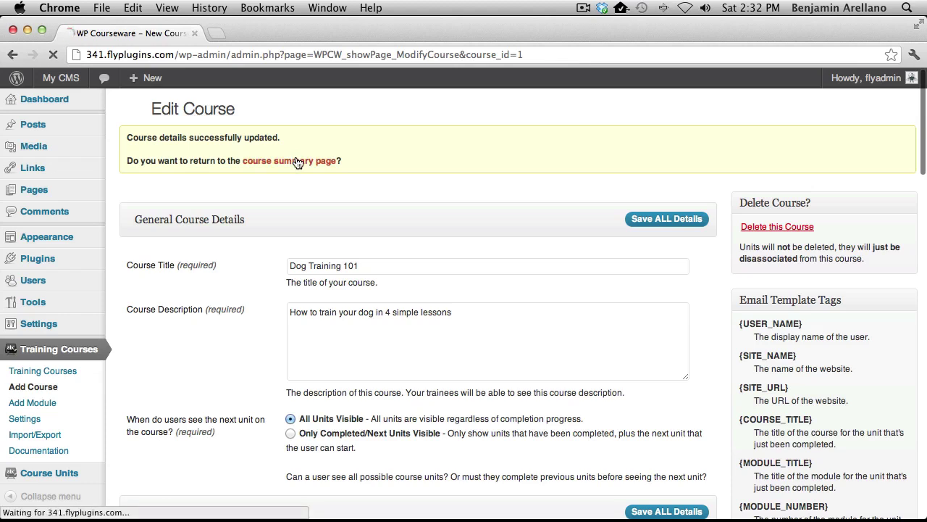